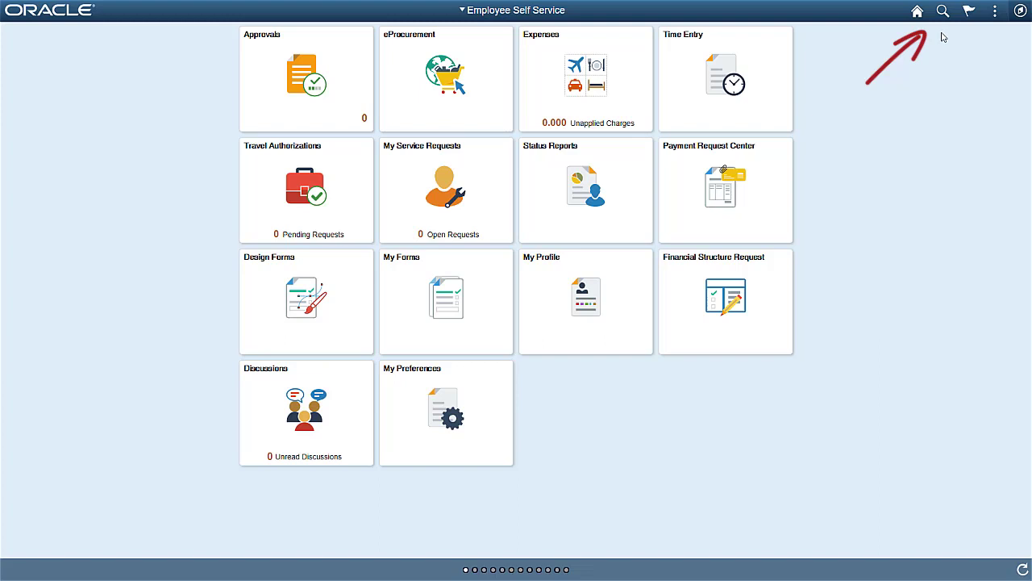
Step: Open global search with its category set to Credit to Cash, ready for a keyword
{"action": "left_click", "coordinate": [942, 12]}
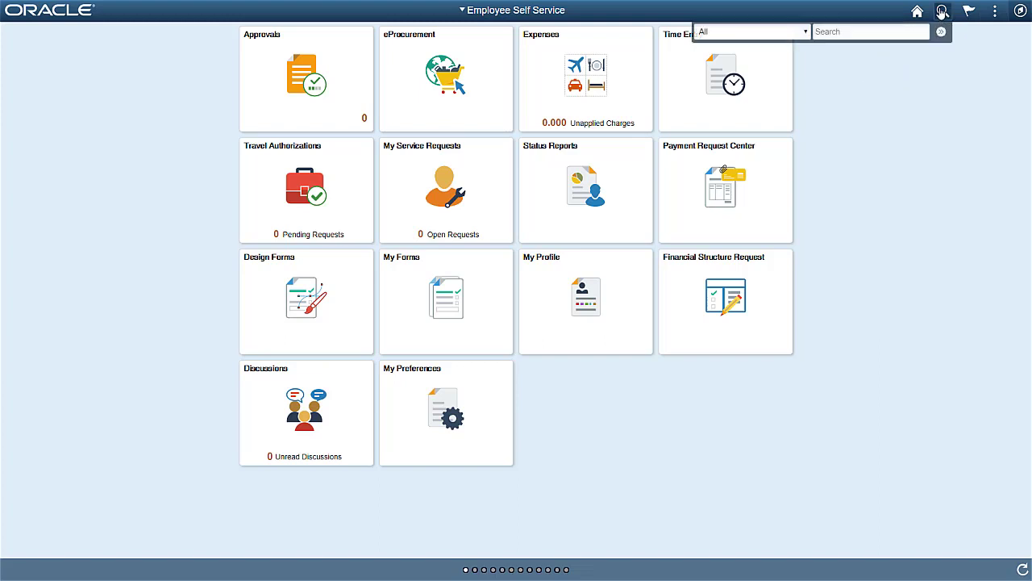
{"action": "left_click", "coordinate": [806, 32]}
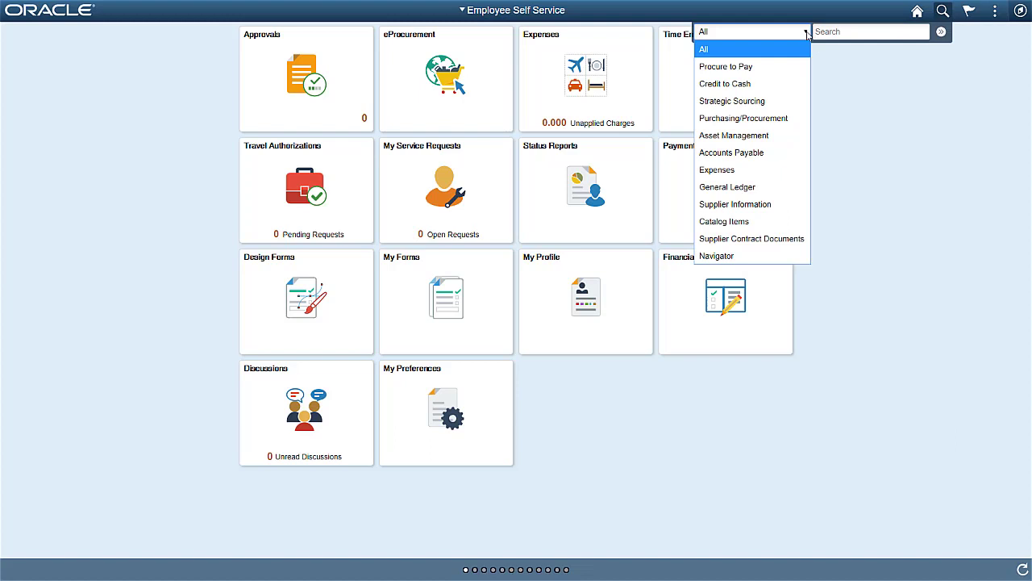
{"action": "left_click", "coordinate": [791, 83]}
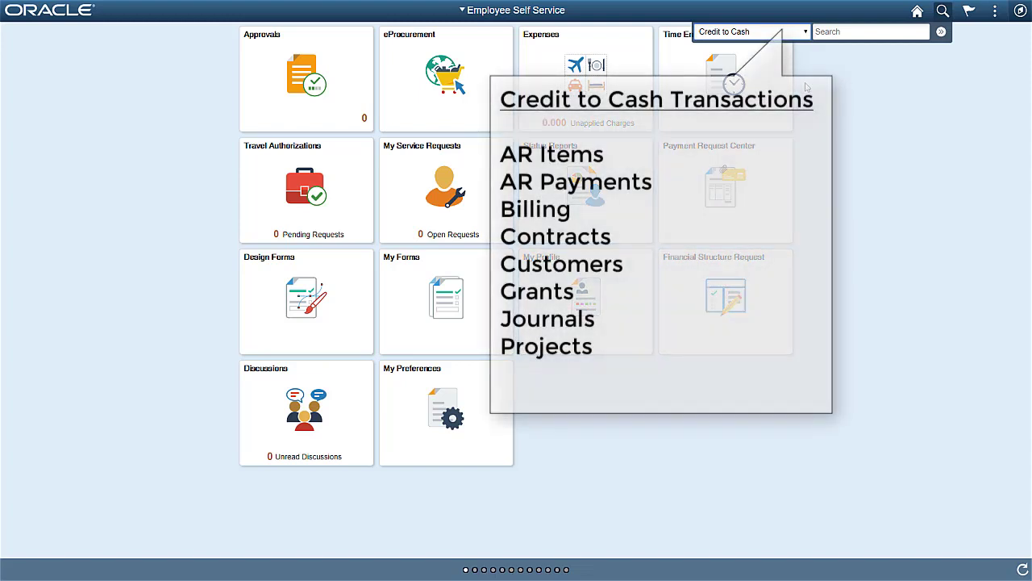
{"action": "left_click", "coordinate": [823, 33]}
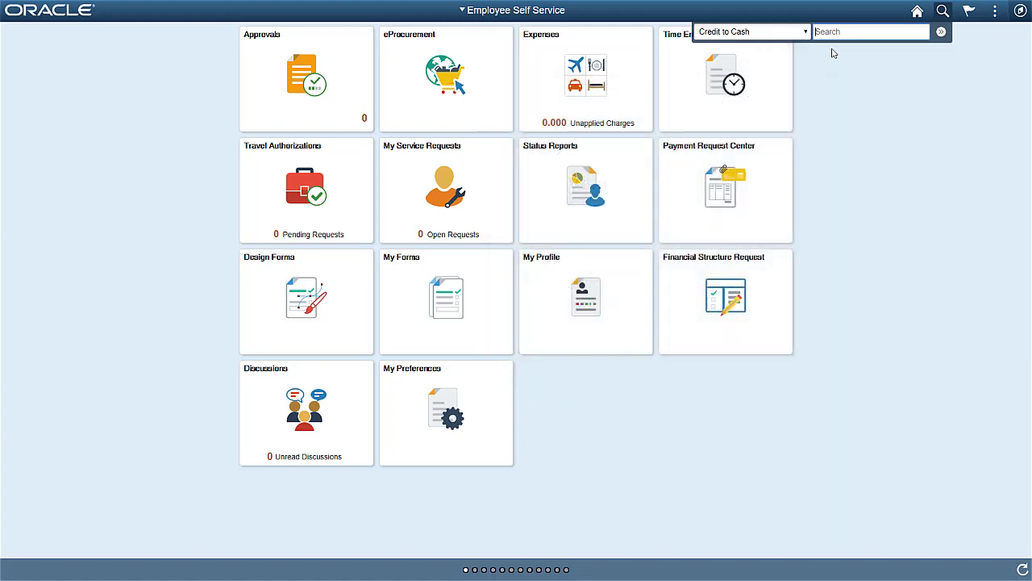
Step: Run a Credit to Cash search for 'health', returning 258 results
{"action": "type", "text": "health"}
{"action": "left_click", "coordinate": [941, 32]}
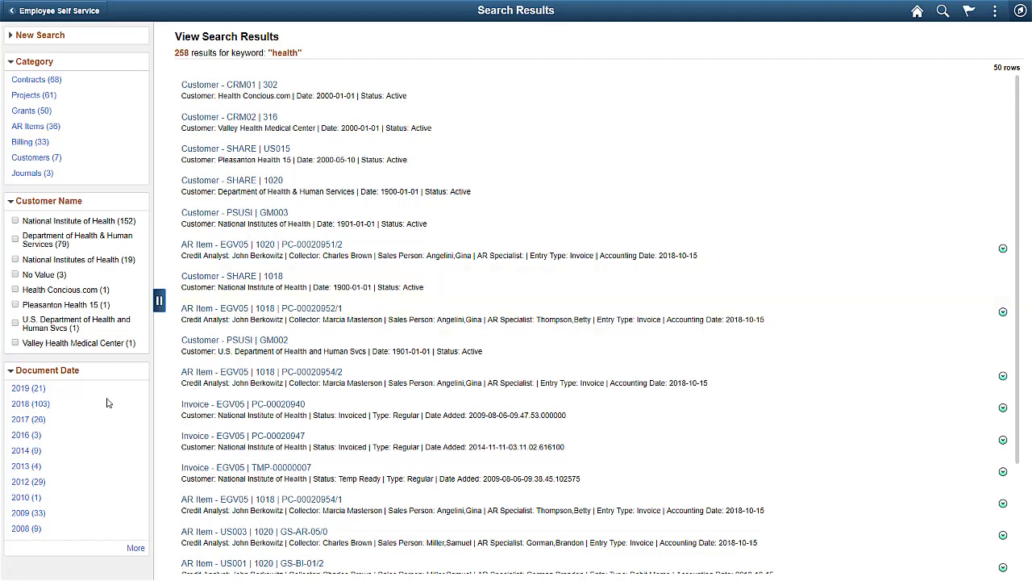
Step: Filter the health results by 2018, Department of Health & Human Services, and Contracts, leaving 12
{"action": "left_click", "coordinate": [24, 405]}
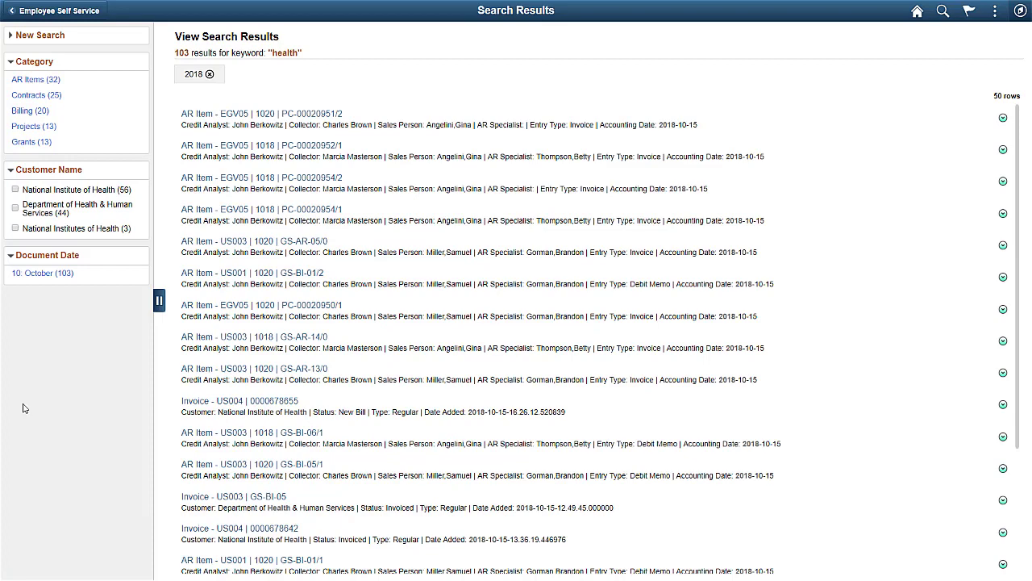
{"action": "left_click", "coordinate": [15, 210]}
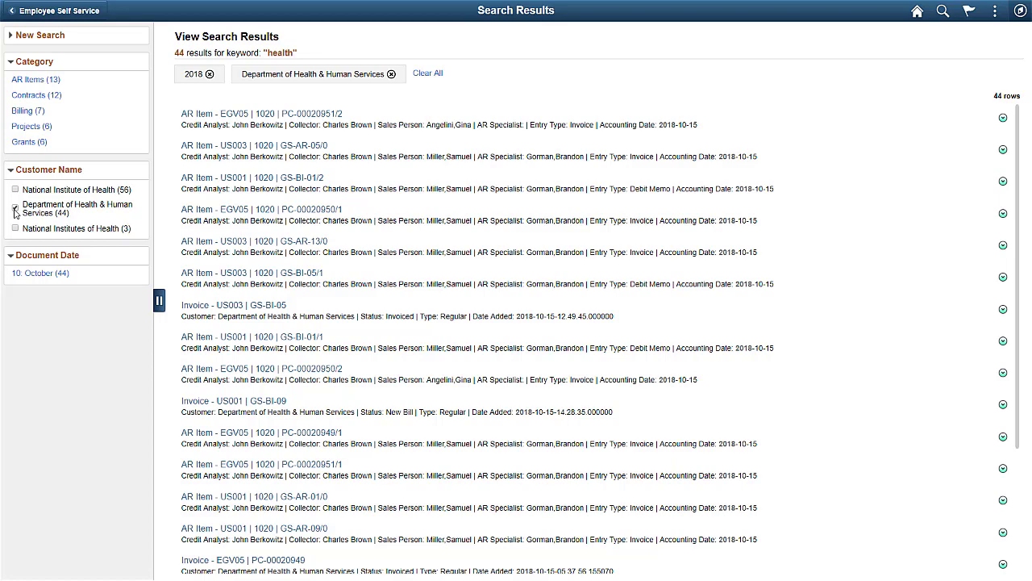
{"action": "left_click", "coordinate": [16, 95]}
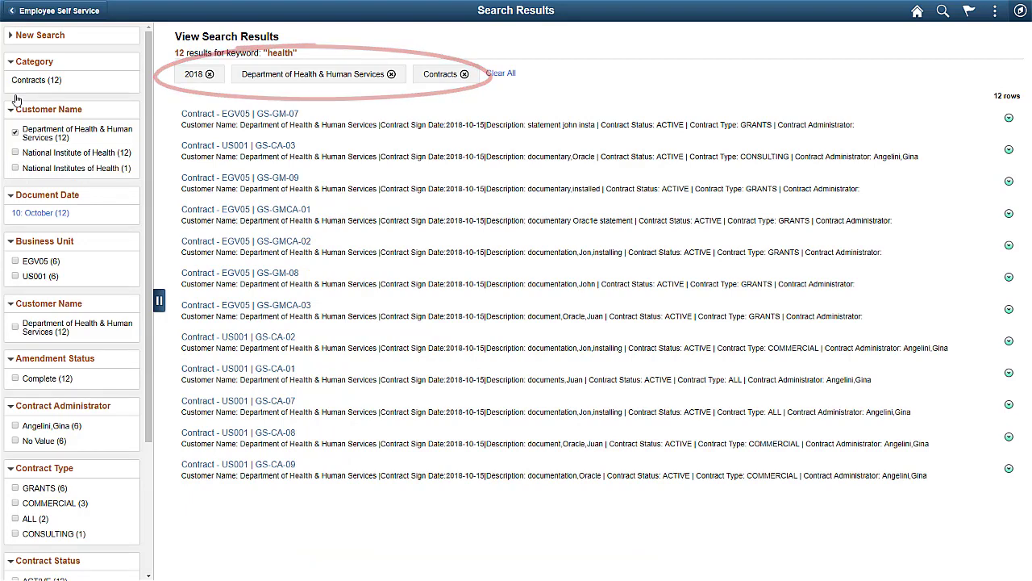
Step: Add GRANTS and COMMERCIAL contract-type filters, then open contract US001 GS-CA-08
{"action": "left_click_drag", "start_coordinate": [148, 142], "coordinate": [149, 280]}
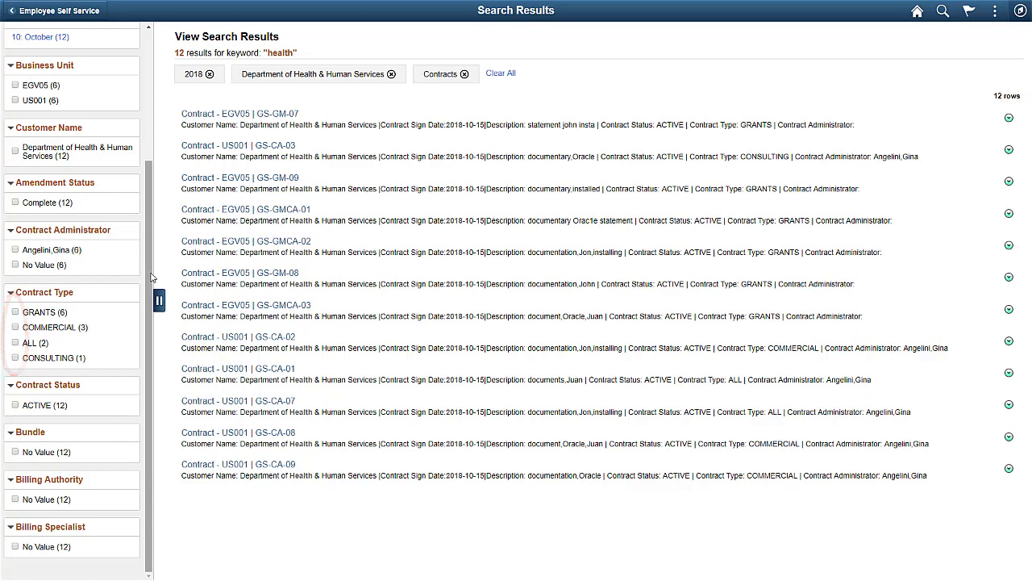
{"action": "left_click", "coordinate": [16, 313]}
{"action": "left_click", "coordinate": [16, 327]}
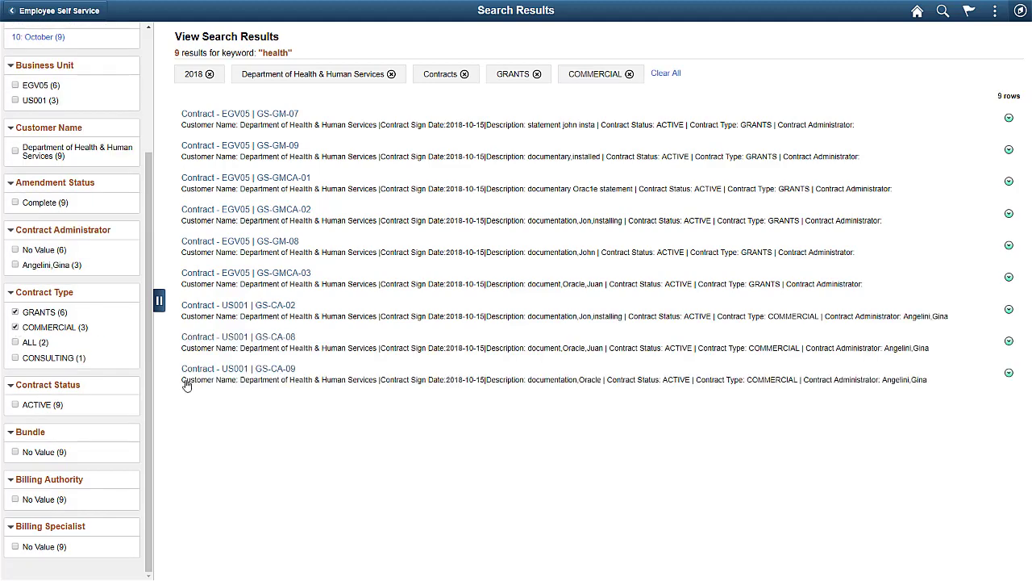
{"action": "left_click", "coordinate": [276, 344]}
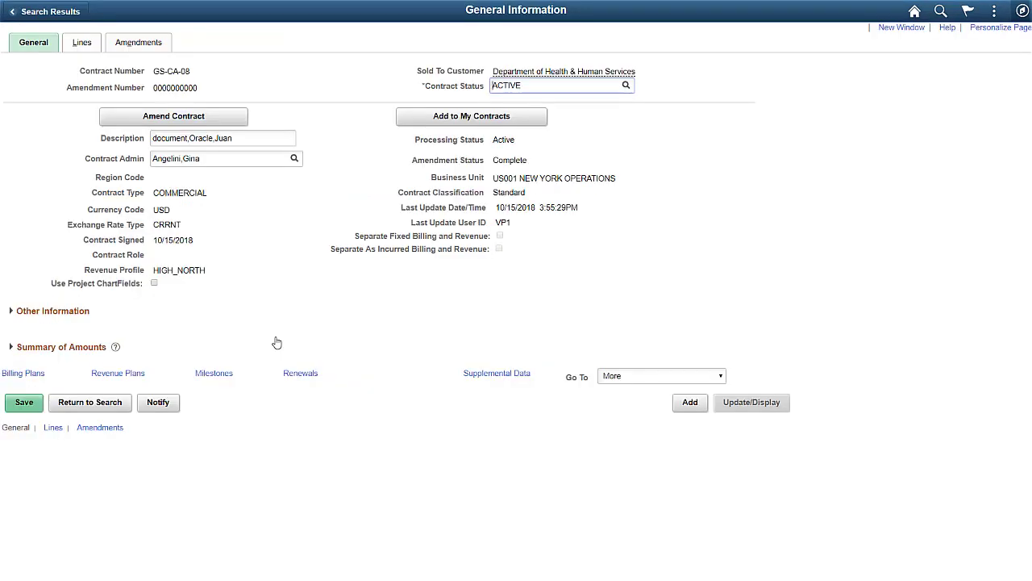
Step: Go back from contract GS-CA-08 to the nine filtered search results
{"action": "left_click", "coordinate": [63, 11]}
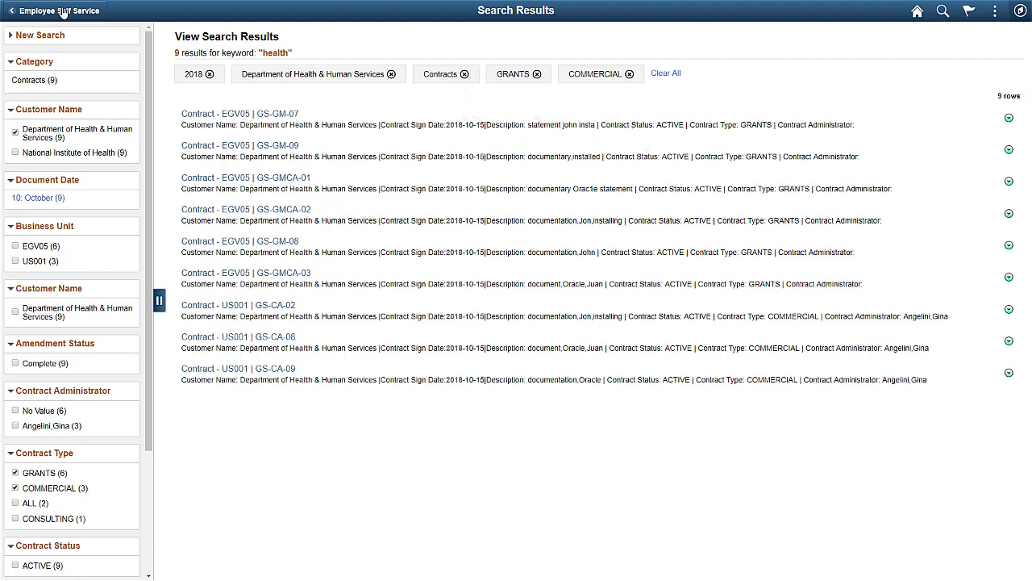
Step: Remove the Contracts filter chip so 44 health results show across all categories
{"action": "left_click", "coordinate": [465, 77]}
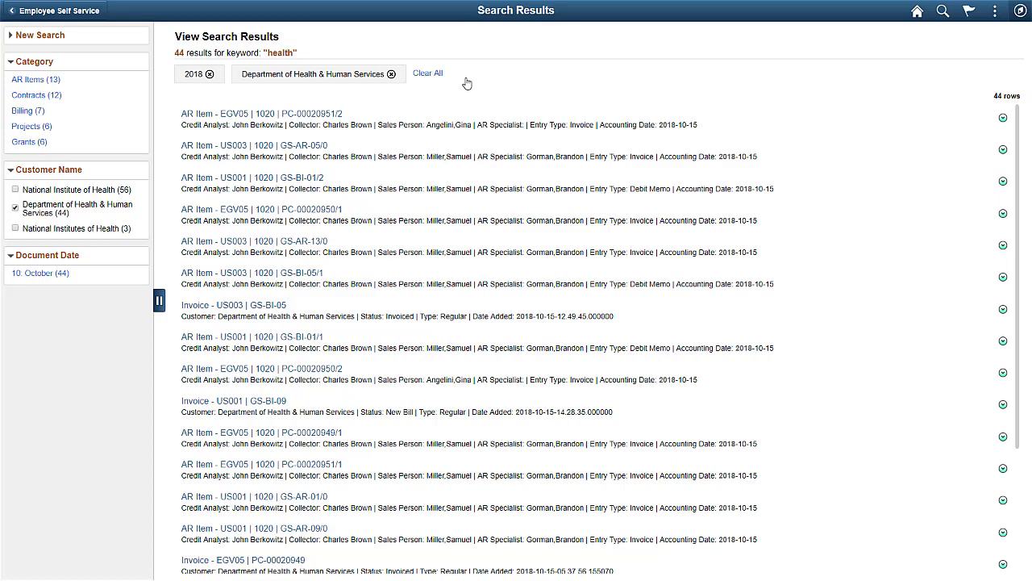
Step: Filter to AR Items, open item PC-00020951 line 2, and mark it as in dispute
{"action": "left_click", "coordinate": [52, 81]}
{"action": "left_click_drag", "start_coordinate": [150, 126], "coordinate": [145, 260]}
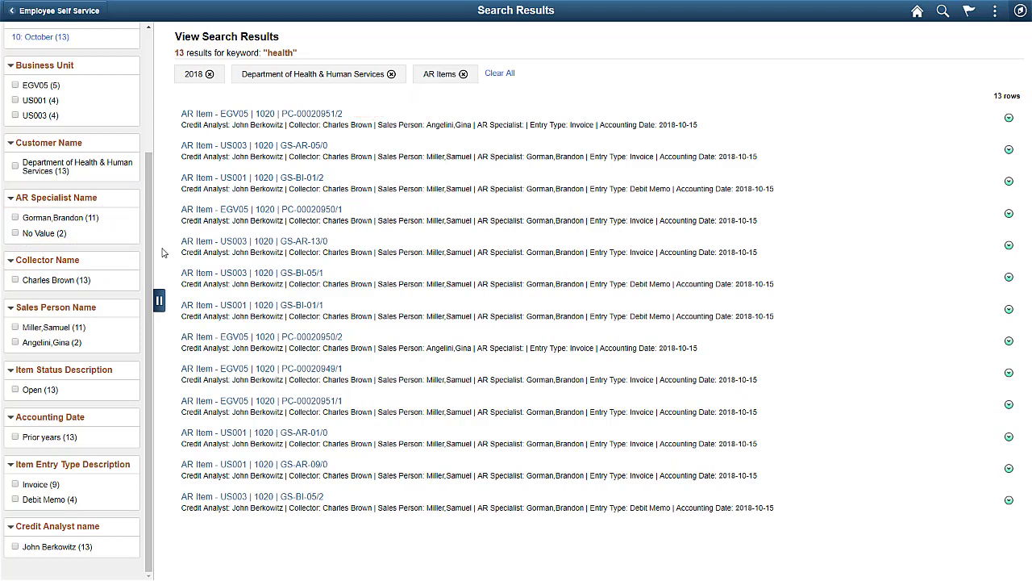
{"action": "left_click", "coordinate": [197, 113]}
{"action": "left_click", "coordinate": [430, 220]}
Step: Enter PRI as the dispute reason and return to the 13 AR item results
{"action": "left_click", "coordinate": [528, 229]}
{"action": "type", "text": "PRI"}
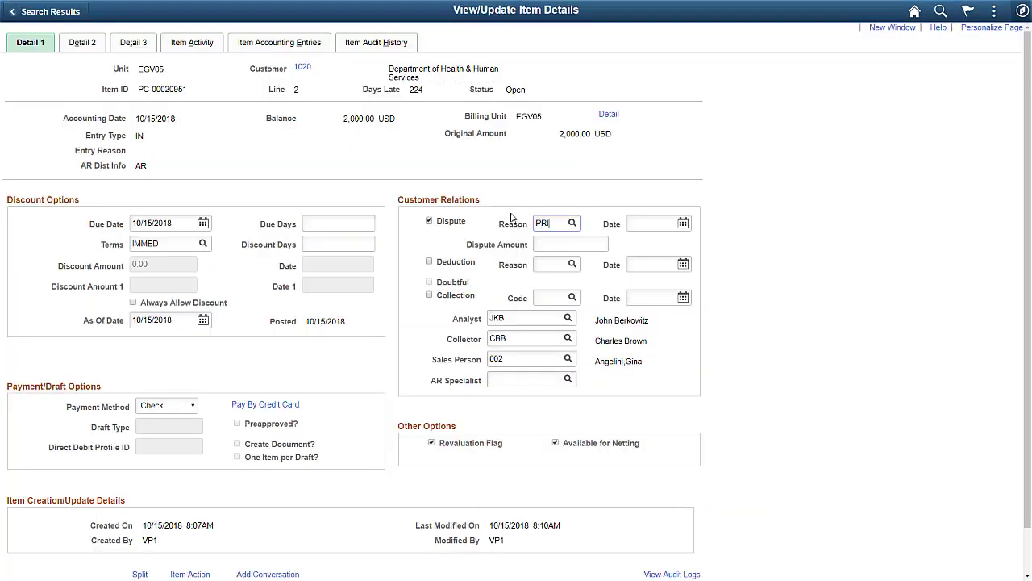
{"action": "key", "text": "Tab"}
{"action": "scroll", "coordinate": [267, 379], "scroll_direction": "down", "scroll_amount": 1}
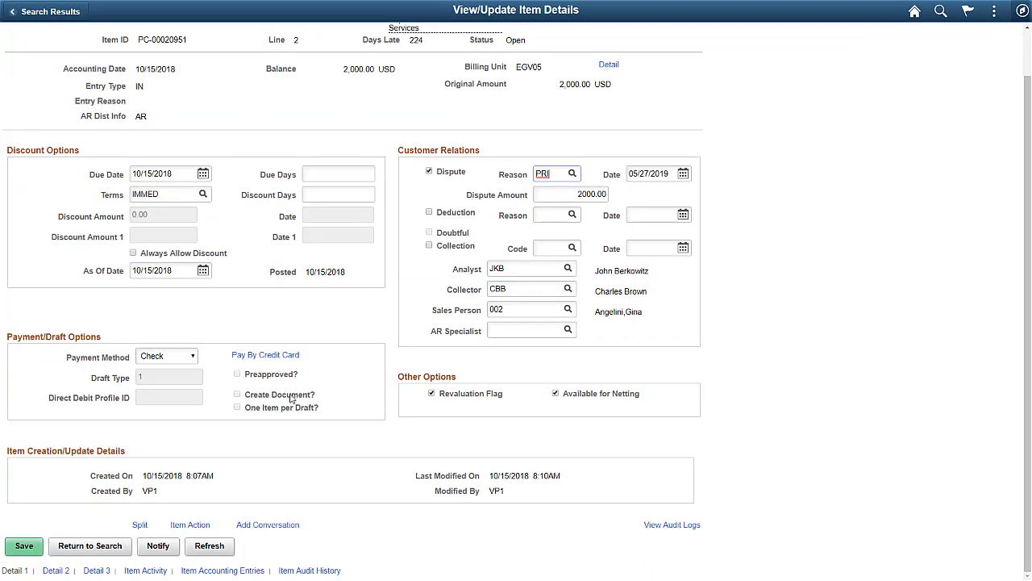
{"action": "left_click", "coordinate": [18, 546]}
{"action": "left_click", "coordinate": [58, 11]}
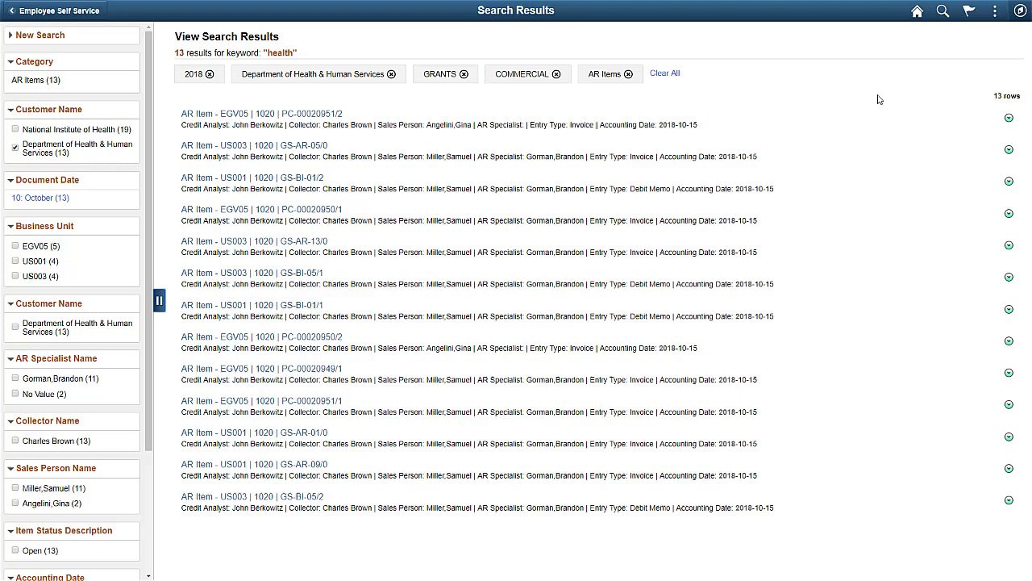
Step: View the first AR item's Actions list, close it, and reopen global search
{"action": "left_click", "coordinate": [1009, 119]}
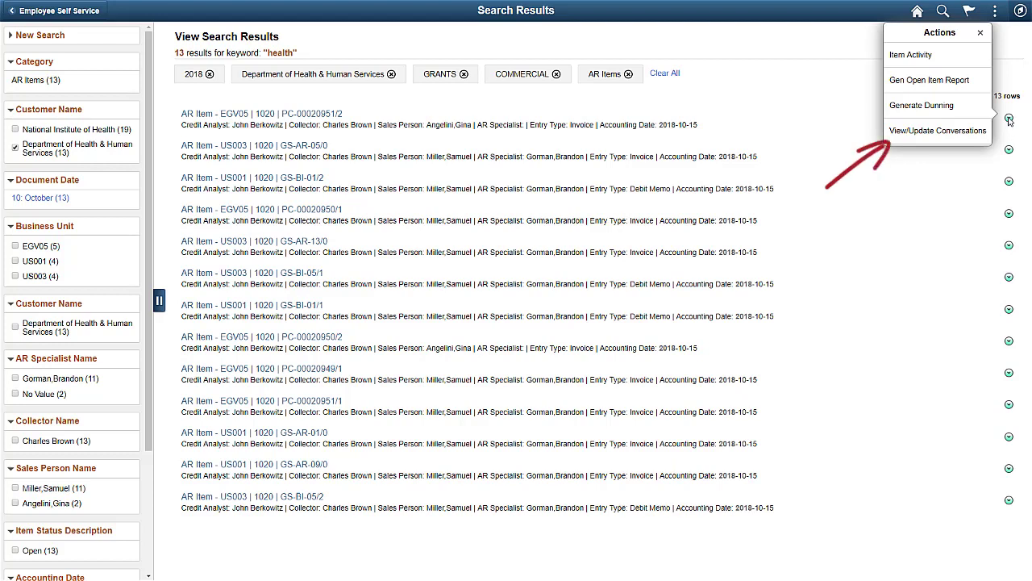
{"action": "left_click", "coordinate": [980, 32]}
{"action": "left_click", "coordinate": [942, 12]}
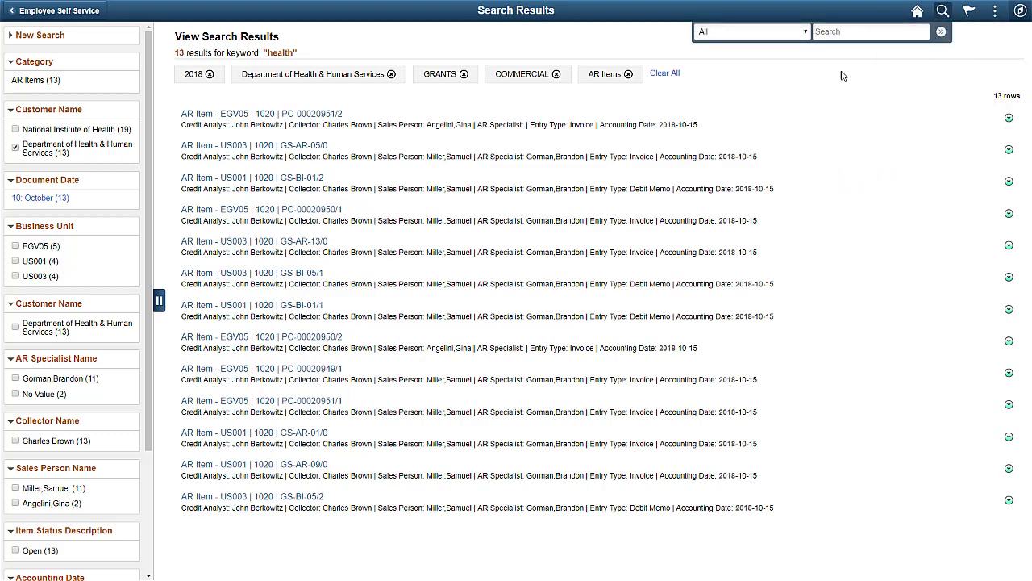
Step: Search Credit to Cash for '8000', returning three journals and two billing invoices
{"action": "left_click", "coordinate": [806, 32]}
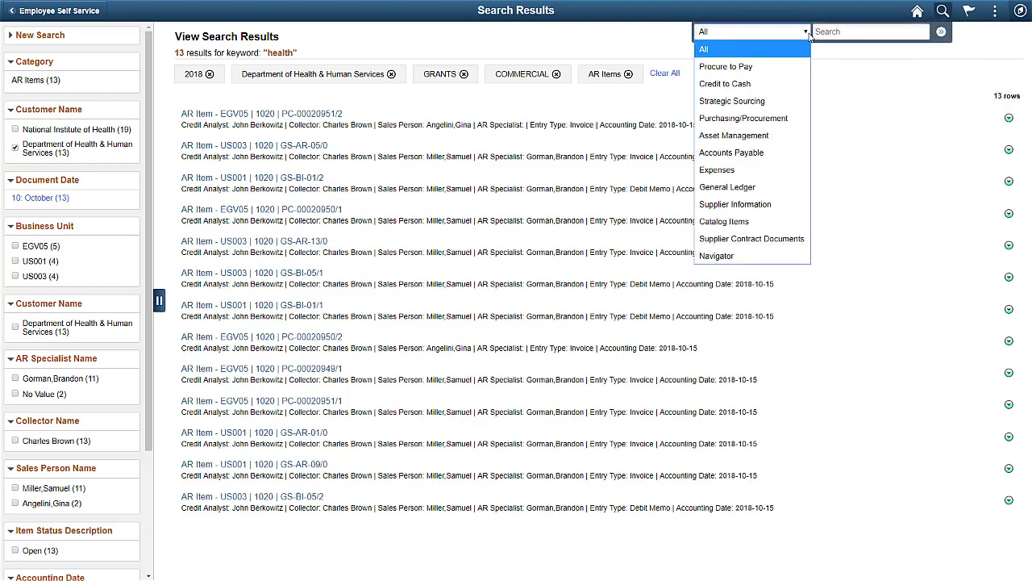
{"action": "left_click", "coordinate": [803, 84]}
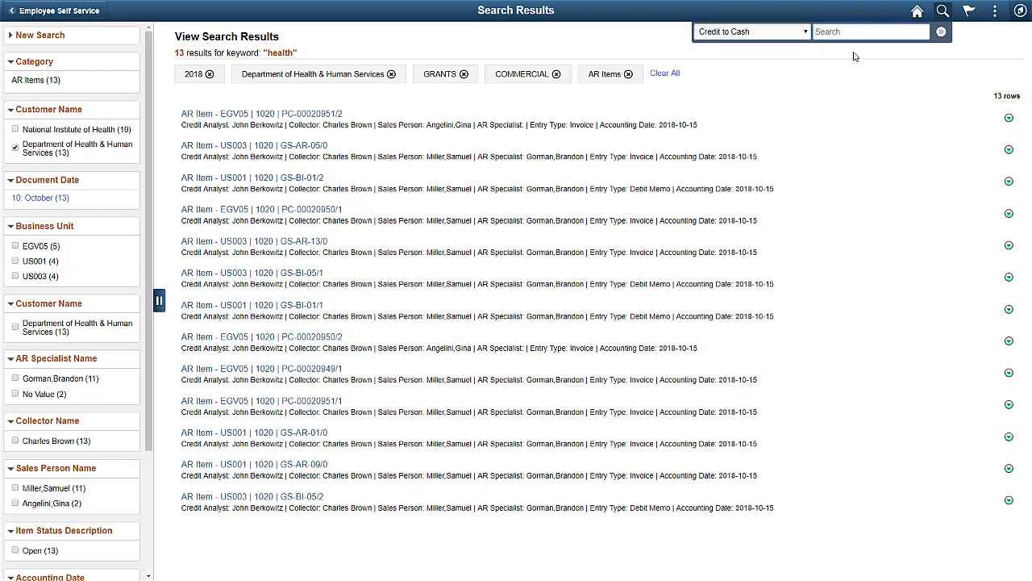
{"action": "type", "text": "8000"}
{"action": "left_click", "coordinate": [941, 32]}
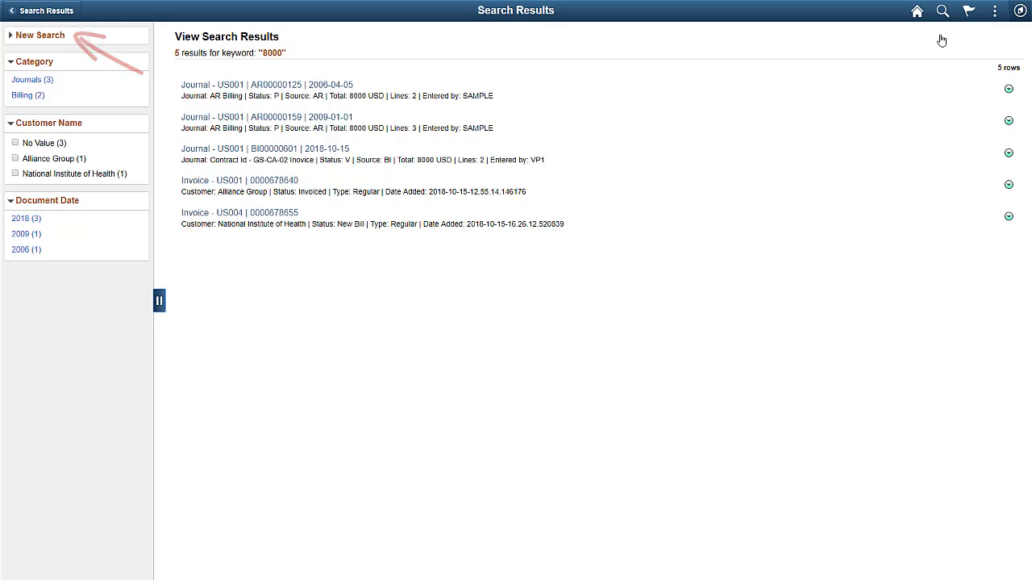
Step: Start a new Credit to Cash search for 8000 and reveal its advanced criteria fields
{"action": "left_click", "coordinate": [22, 37]}
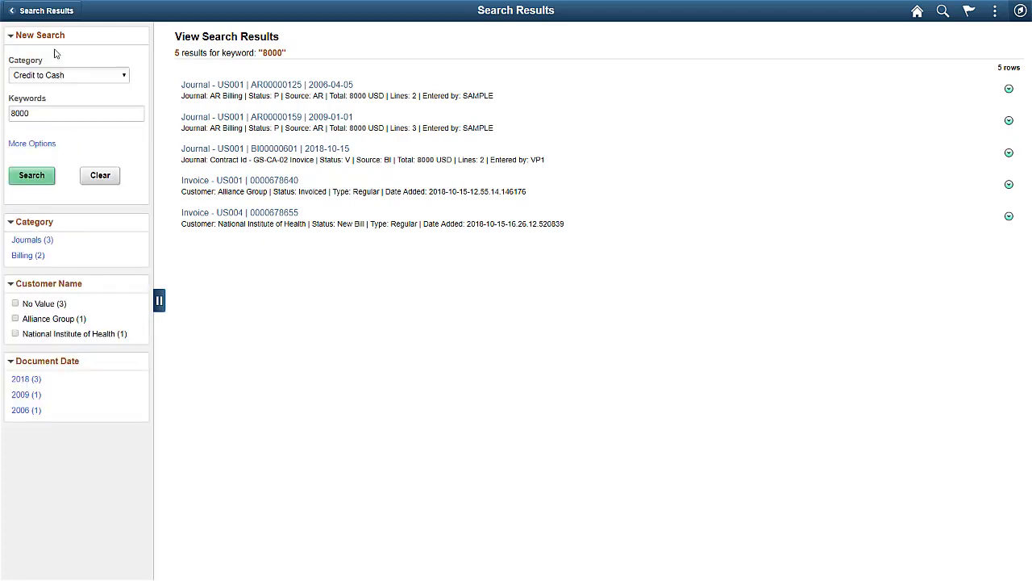
{"action": "left_click", "coordinate": [50, 144]}
{"action": "left_click_drag", "start_coordinate": [148, 132], "coordinate": [147, 355]}
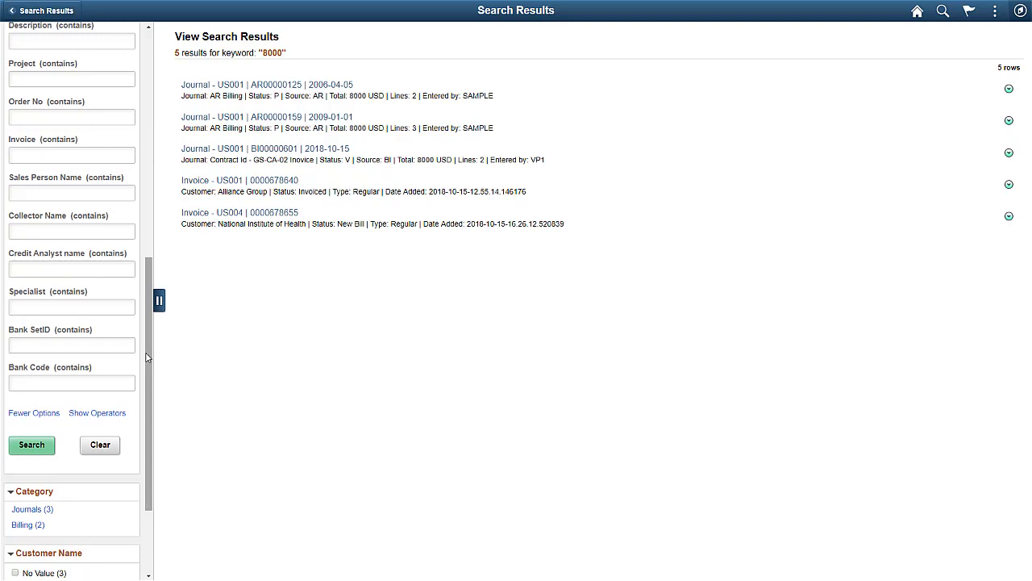
Step: Show search operators and set the Document Date operator to >=
{"action": "left_click", "coordinate": [114, 415]}
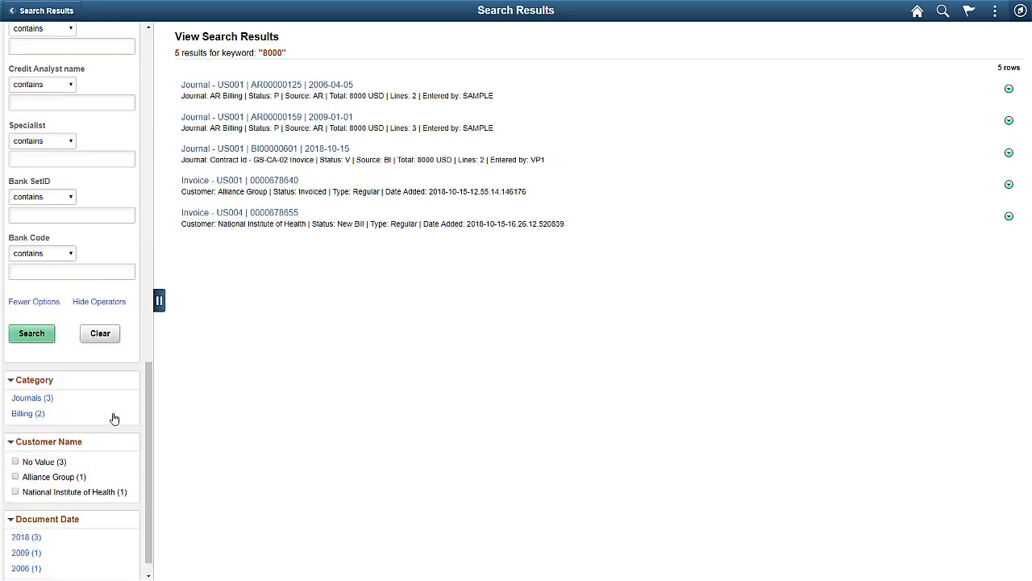
{"action": "scroll", "coordinate": [114, 417], "scroll_direction": "up", "scroll_amount": 10}
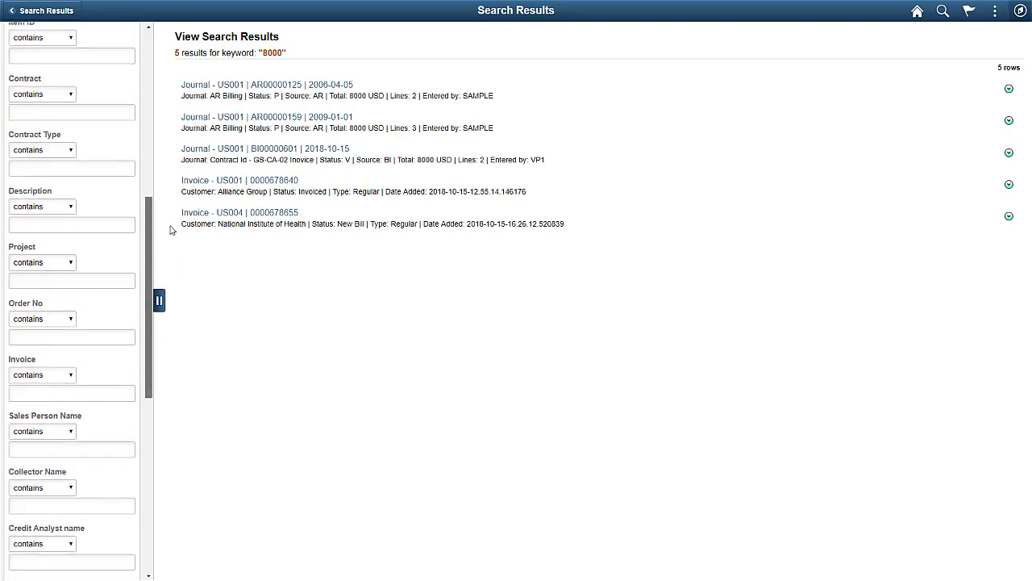
{"action": "left_click", "coordinate": [24, 95]}
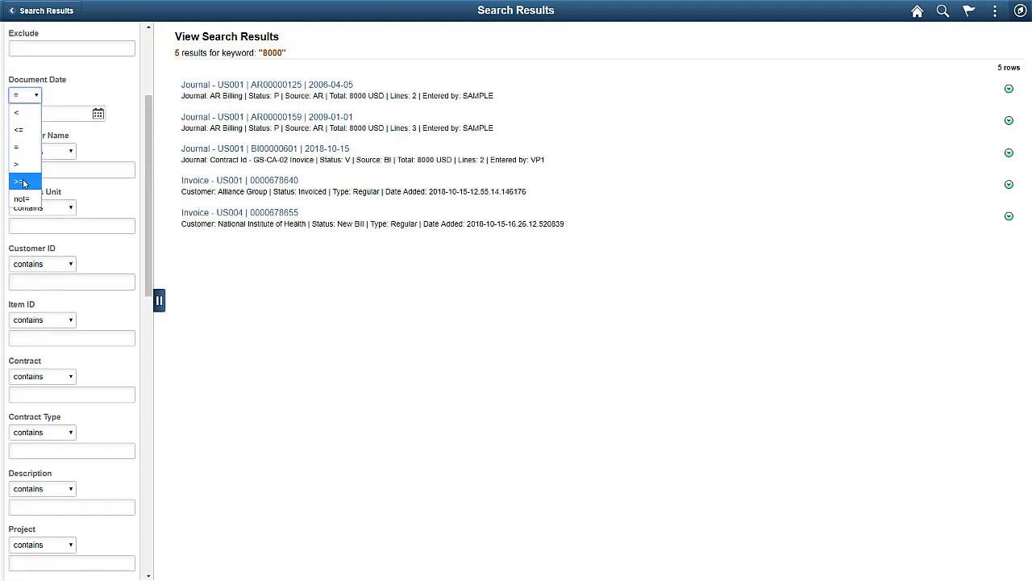
{"action": "left_click", "coordinate": [24, 181]}
Step: Set Document Date to October 1, 2018 and run the search
{"action": "left_click", "coordinate": [98, 114]}
{"action": "left_click", "coordinate": [225, 33]}
{"action": "left_click", "coordinate": [234, 376]}
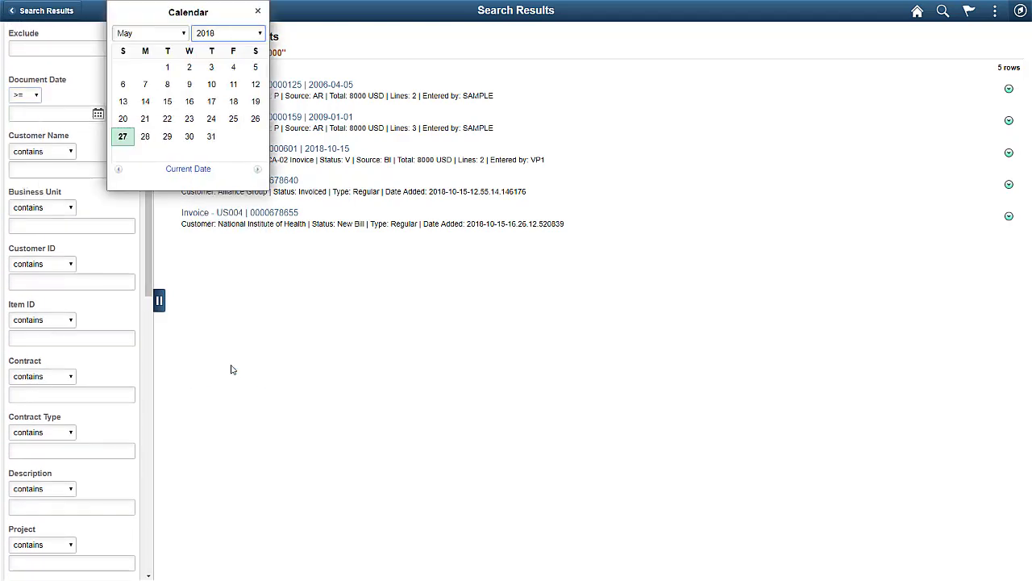
{"action": "left_click", "coordinate": [154, 33]}
{"action": "left_click", "coordinate": [132, 206]}
{"action": "left_click", "coordinate": [148, 71]}
{"action": "left_click_drag", "start_coordinate": [147, 71], "coordinate": [142, 320]}
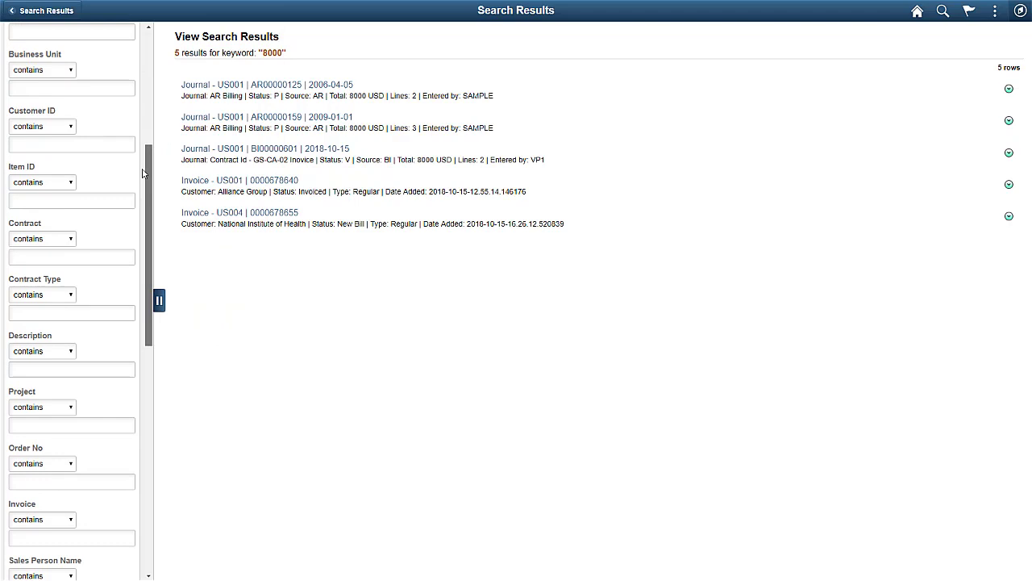
{"action": "left_click", "coordinate": [33, 493]}
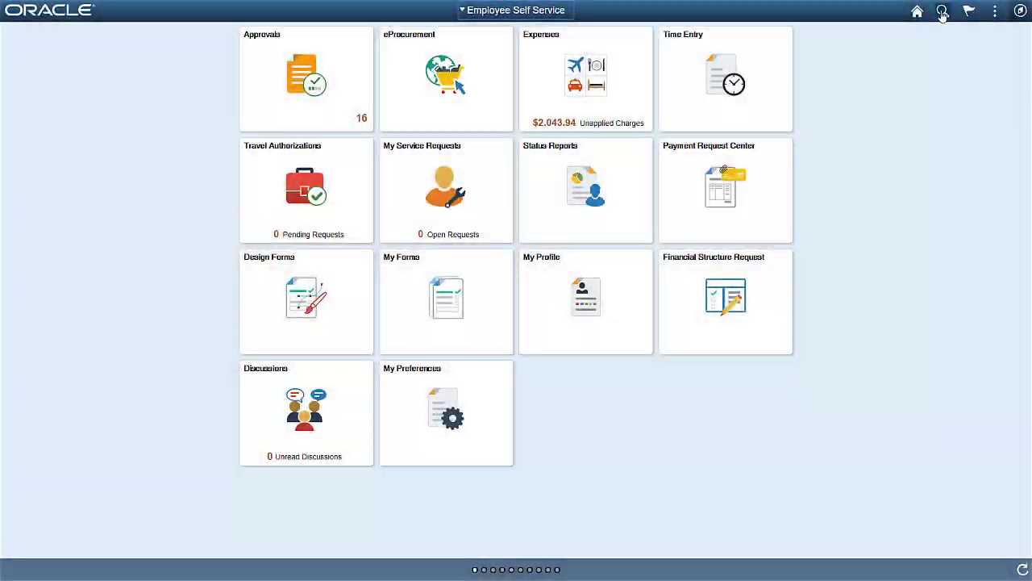
Step: Set up a global search in the Procure to Pay category with keyword Midton
{"action": "left_click", "coordinate": [943, 10]}
{"action": "left_click", "coordinate": [805, 32]}
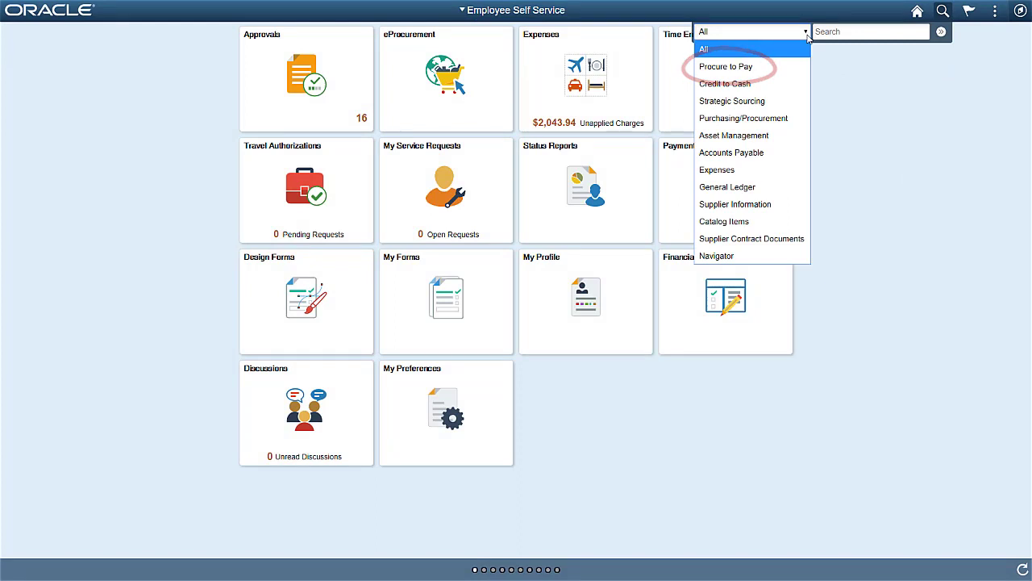
{"action": "left_click", "coordinate": [802, 66]}
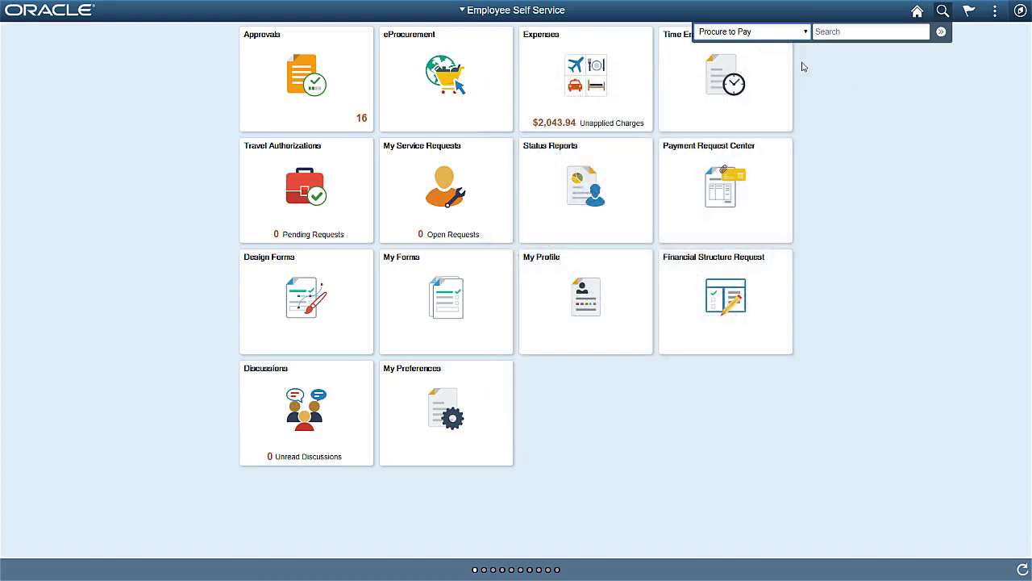
{"action": "left_click", "coordinate": [839, 32]}
{"action": "type", "text": "M"}
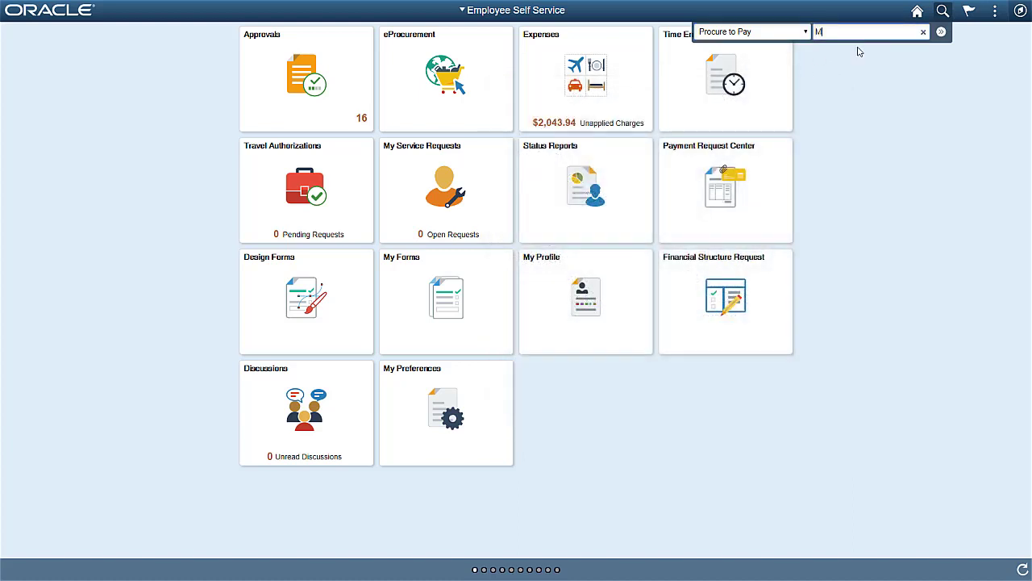
{"action": "type", "text": "idton"}
Step: Run the Midton search, filter to Requisitions from Midton Computer Supplies, and view a requisition's actions
{"action": "left_click", "coordinate": [942, 33]}
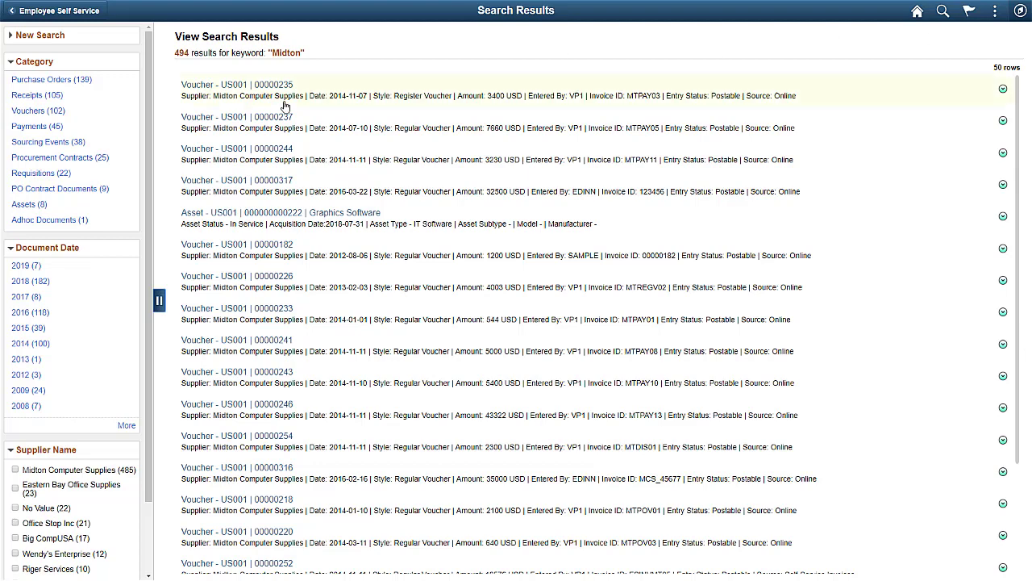
{"action": "left_click", "coordinate": [40, 173]}
{"action": "left_click", "coordinate": [14, 269]}
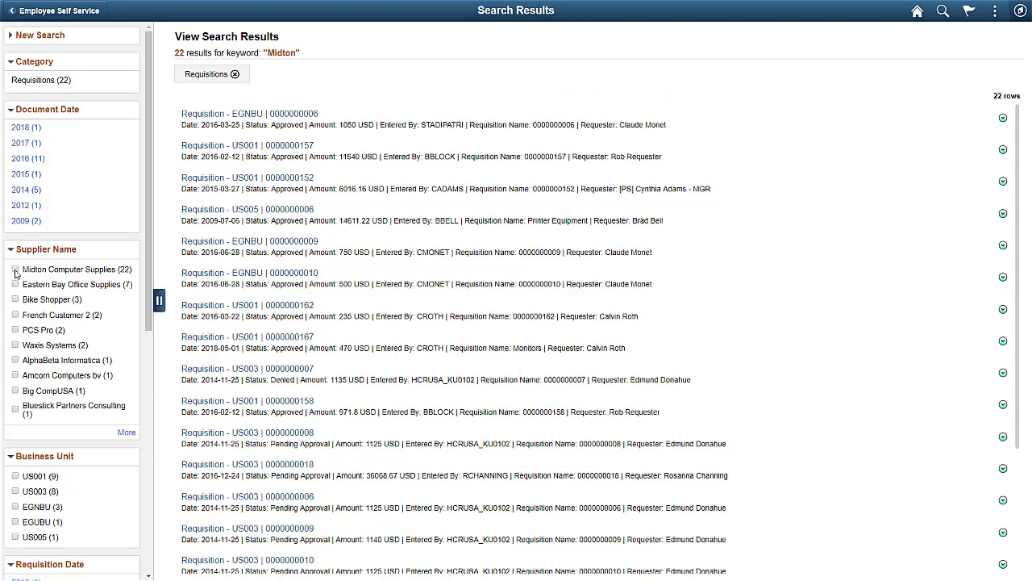
{"action": "left_click", "coordinate": [1004, 341]}
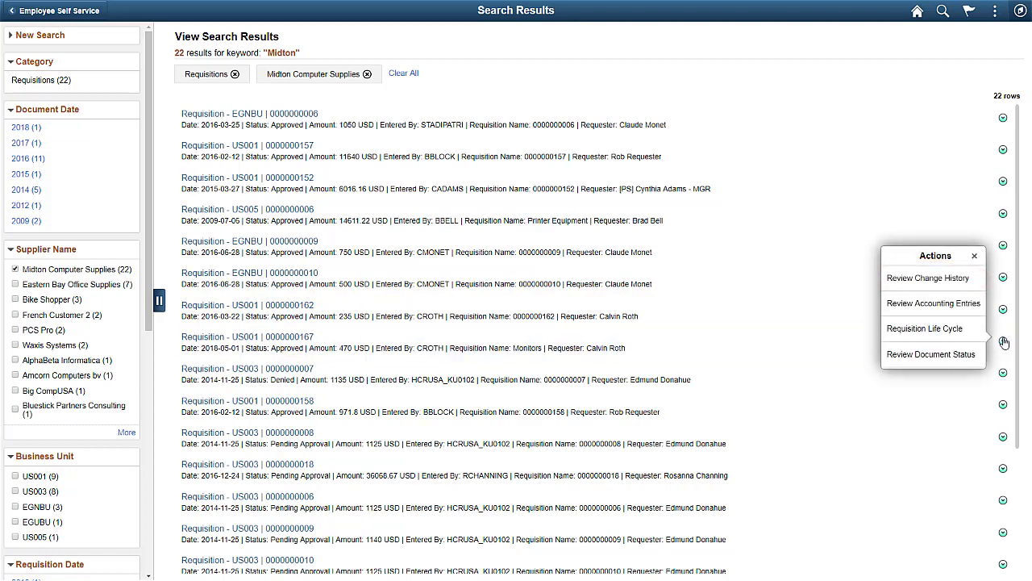
{"action": "left_click", "coordinate": [974, 256]}
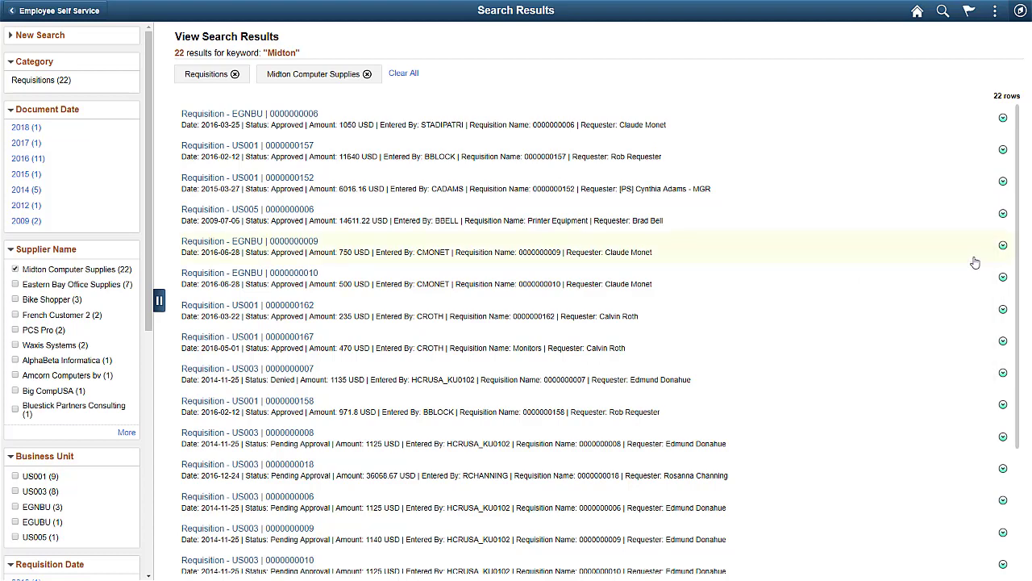
{"action": "left_click", "coordinate": [711, 354]}
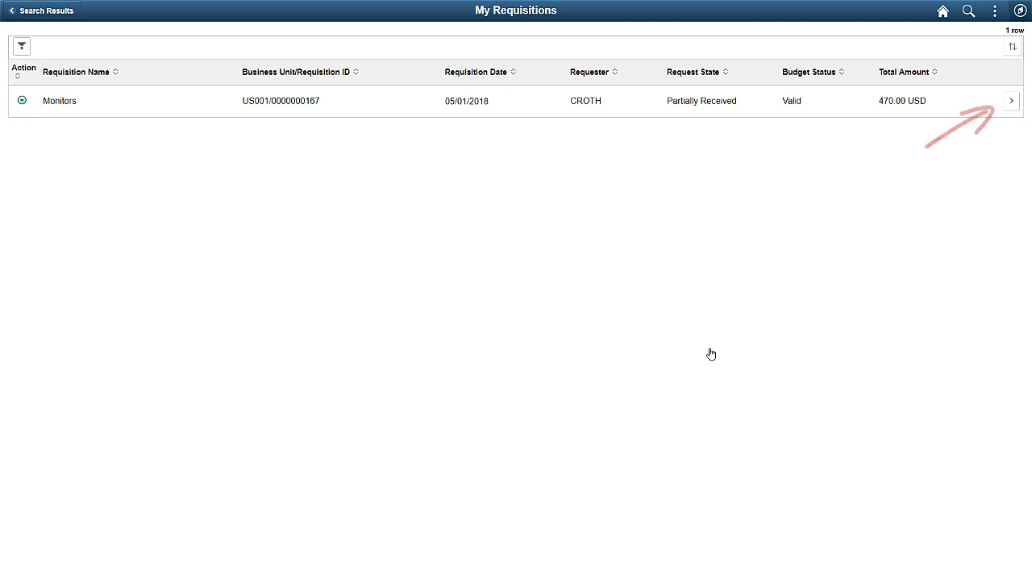
{"action": "left_click", "coordinate": [1010, 107]}
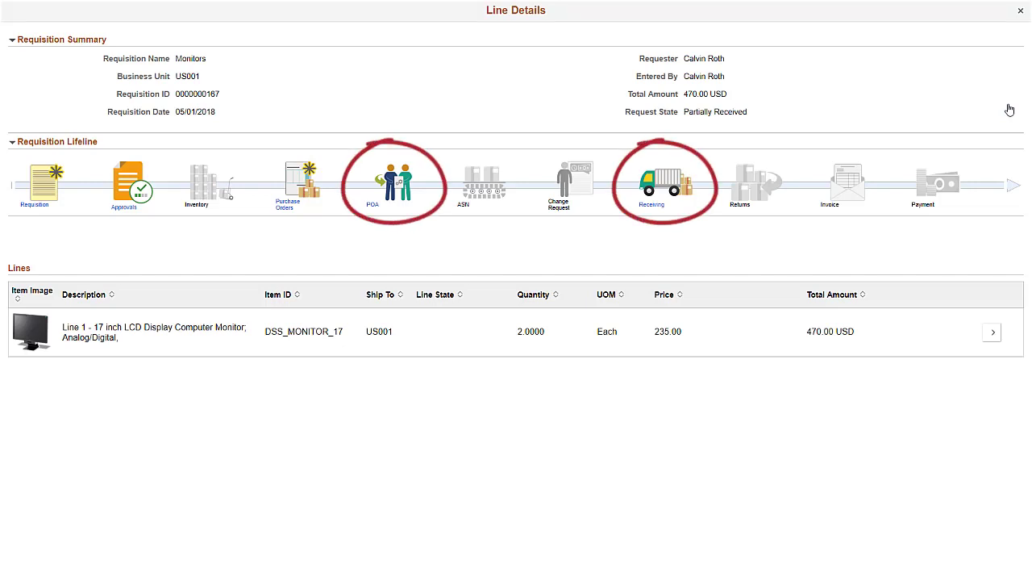
{"action": "left_click", "coordinate": [1020, 11]}
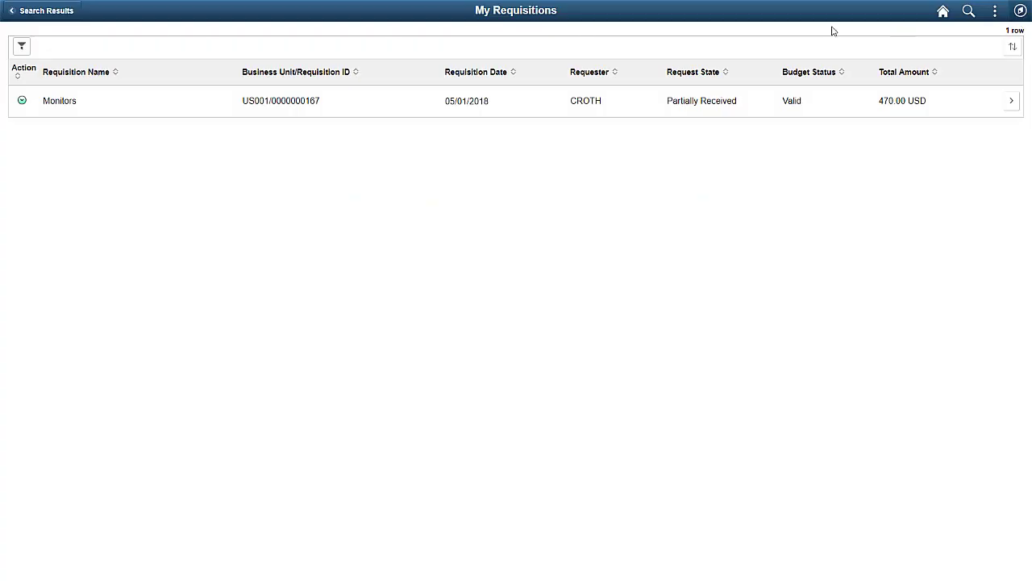
Step: Go back to the 22 Midton requisition results and list the global search categories
{"action": "left_click", "coordinate": [52, 13]}
{"action": "left_click", "coordinate": [942, 11]}
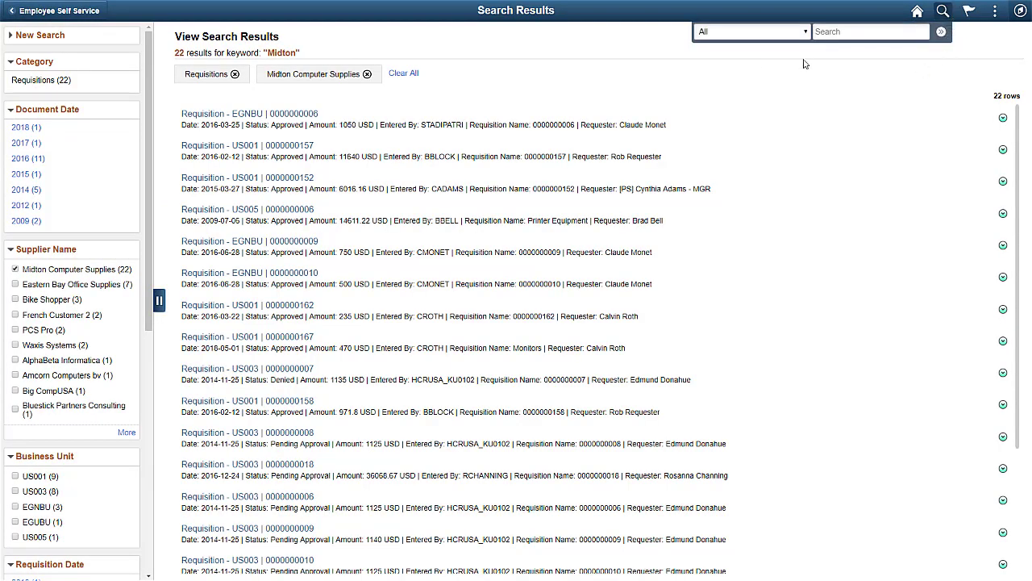
{"action": "left_click", "coordinate": [805, 32]}
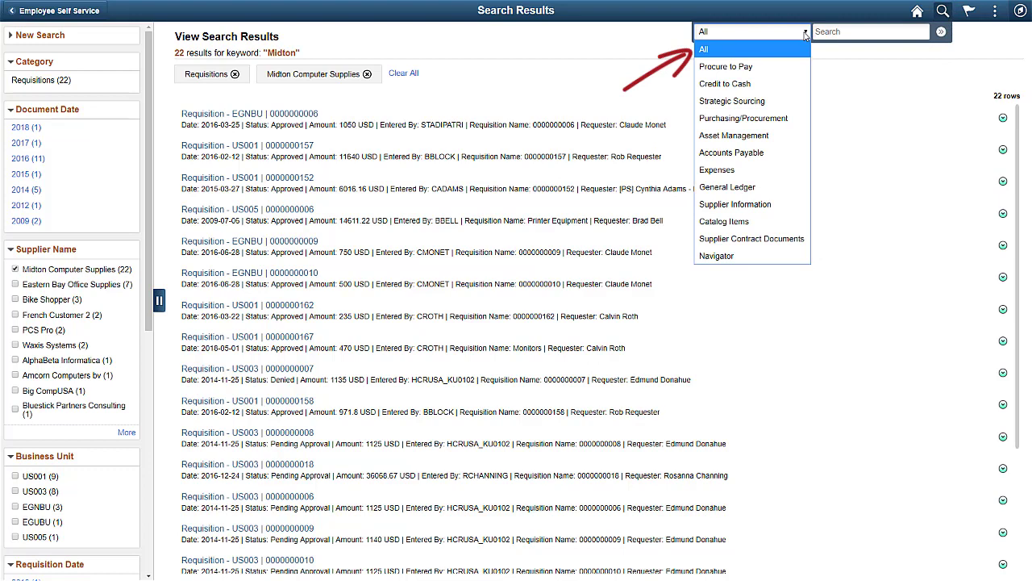